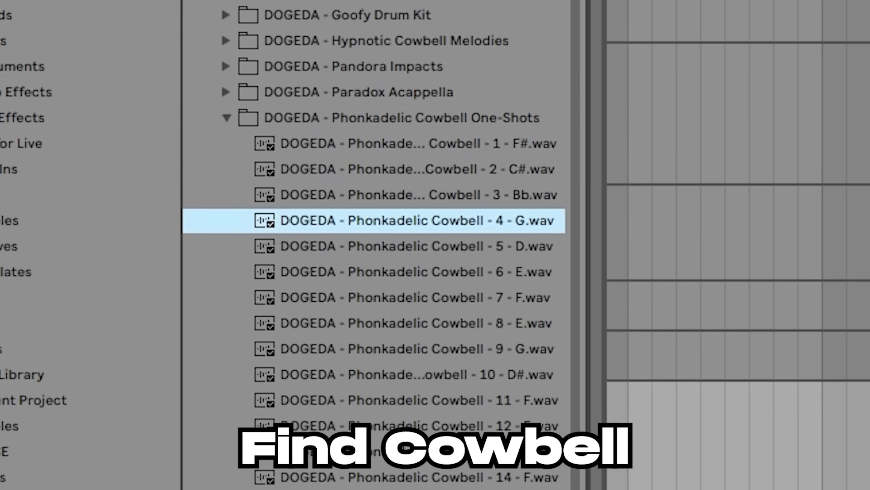
# Audition several cowbell one-shots and pick cowbell 9 for the melody
pyautogui.click(389, 219)
pyautogui.click(417, 219)
pyautogui.click(417, 244)
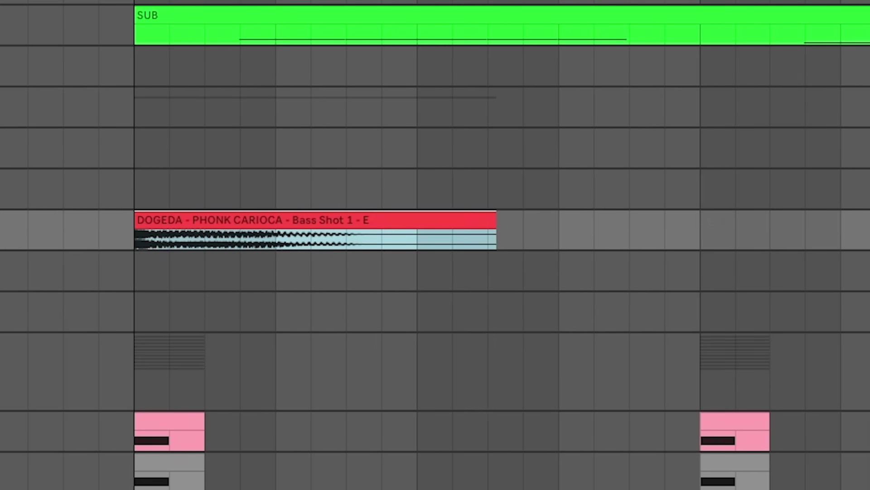
# Duplicate the Bass Shot clip along its track with Ctrl+D
pyautogui.hotkey('ctrl', 'd')
pyautogui.hotkey('ctrl', 'd')
pyautogui.hotkey('ctrl', 'd')
pyautogui.hotkey('ctrl', 'd')
pyautogui.hotkey('ctrl', 'd')
pyautogui.hotkey('ctrl', 'd')
pyautogui.hotkey('ctrl', 'd')
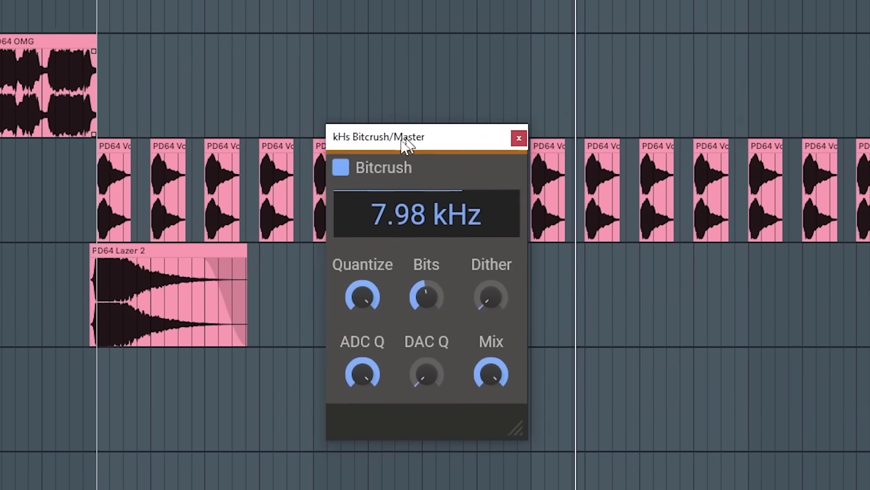
# Look over the arrangement around the chipi chipi chapa chapa vocal clip
pyautogui.moveTo(463, 174)
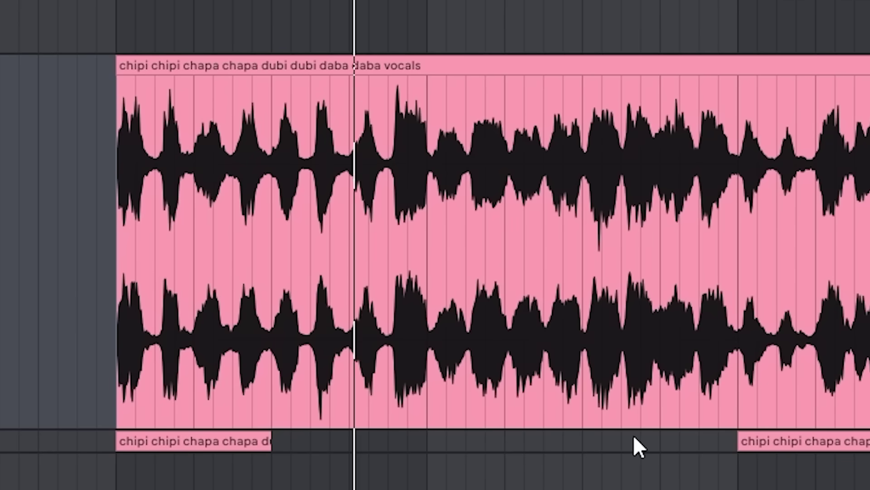
# Delete the unwanted vocal clip, deselect the chopped clips, and play back the edit
pyautogui.click(453, 64)
pyautogui.rightClick(456, 68)
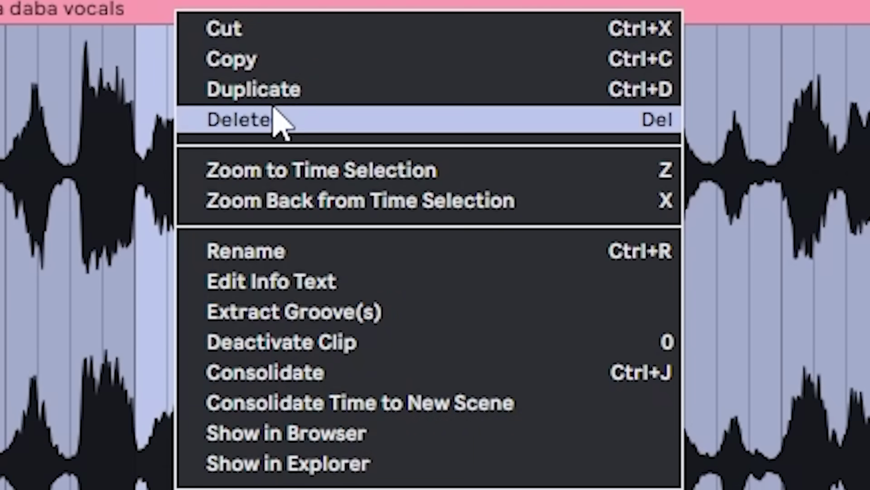
pyautogui.click(274, 120)
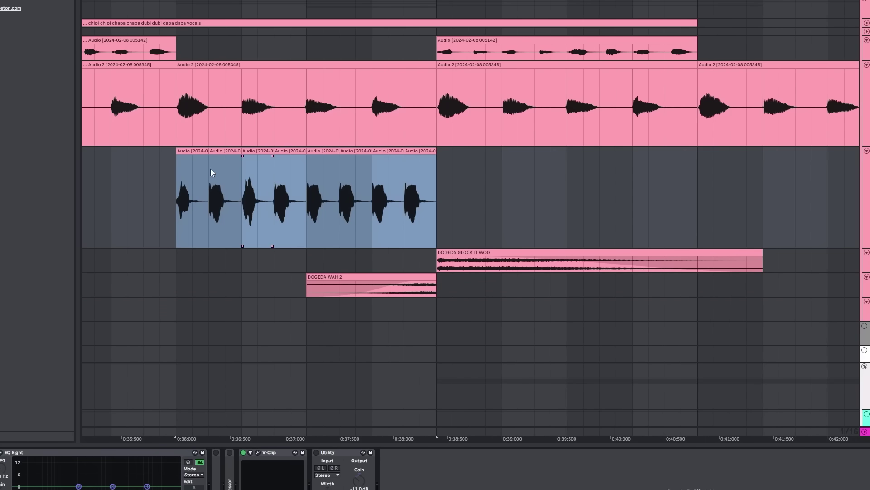
pyautogui.click(175, 206)
pyautogui.press('space')
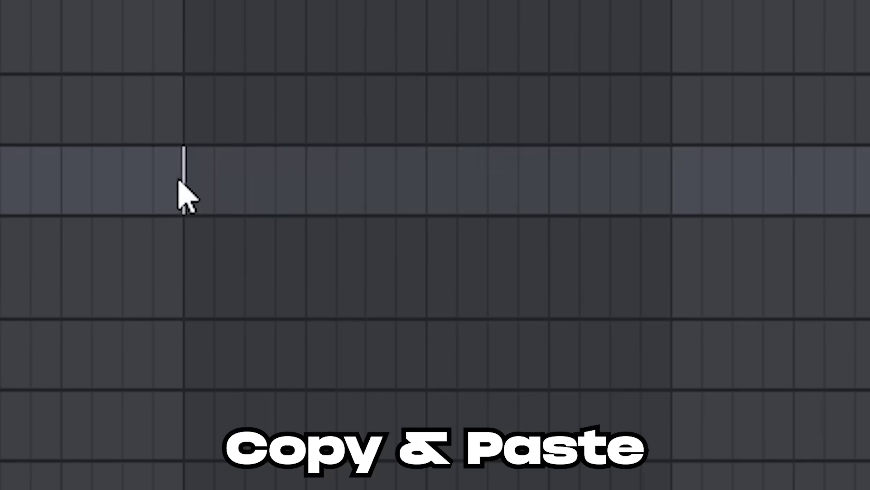
# Paste the copied clips into the empty arrangement lane
pyautogui.rightClick(182, 182)
pyautogui.click(195, 196)
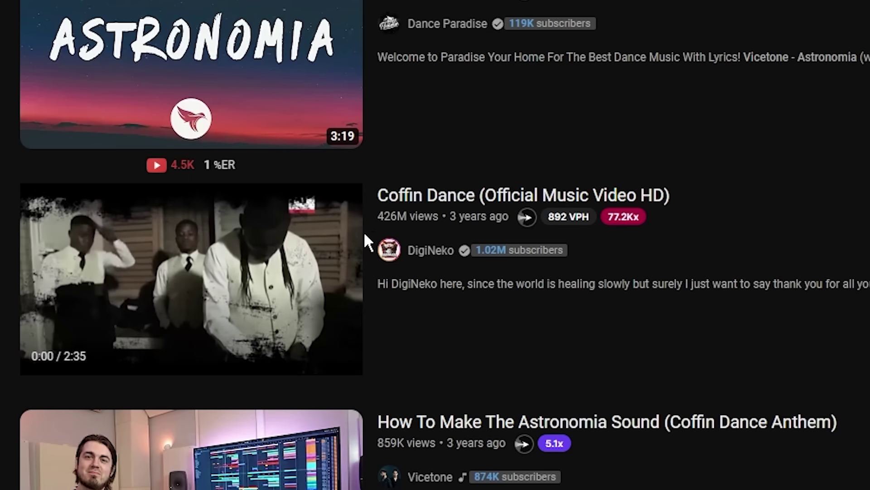
# Scroll back up through the YouTube Astronomia search results
pyautogui.scroll(6, 386, 181)
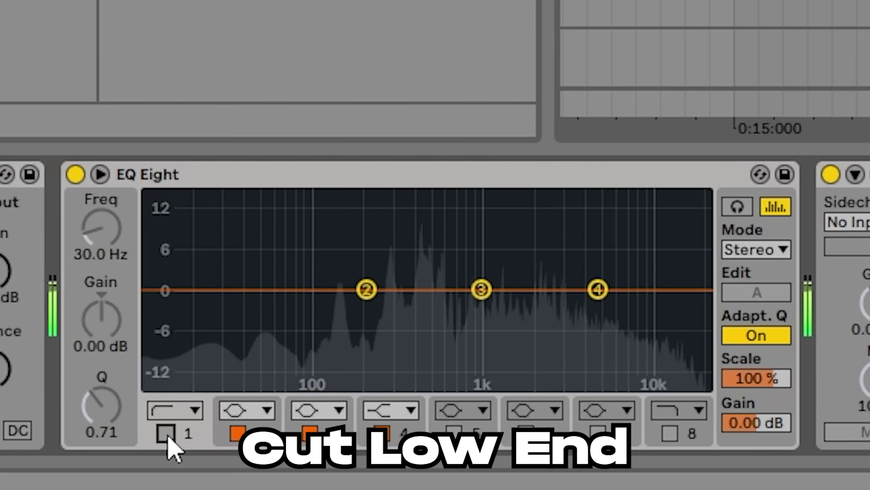
# Enable EQ Eight's low-cut band at about 530 Hz and play the sub bass
pyautogui.click(164, 432)
pyautogui.moveTo(78, 220); pyautogui.dragTo(78, 177)
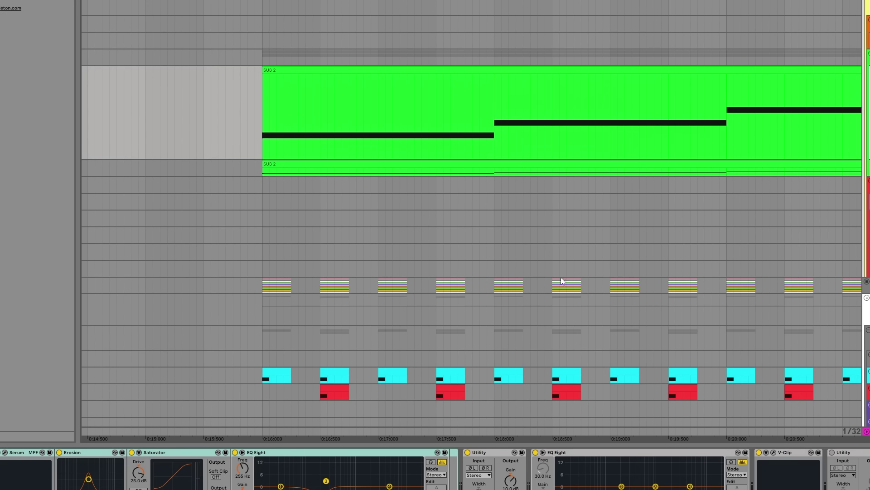
pyautogui.scroll(2, 572, 236)
pyautogui.hscroll(1, 572, 236)
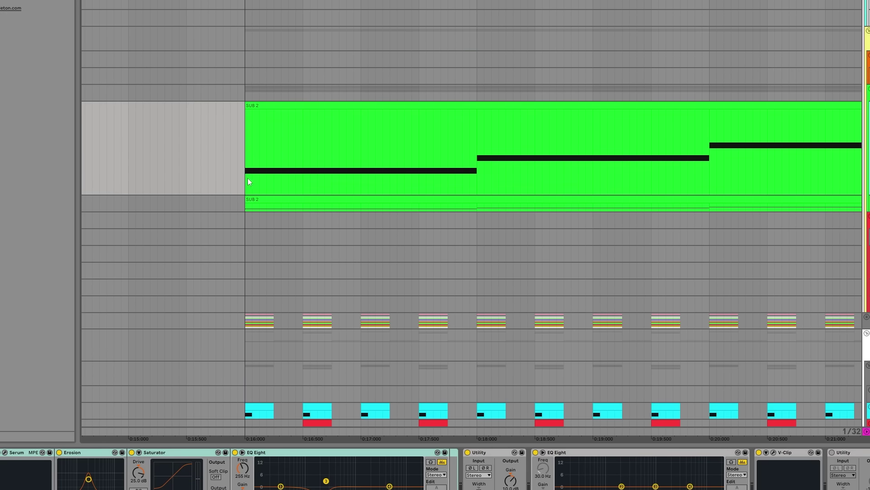
pyautogui.press('space')
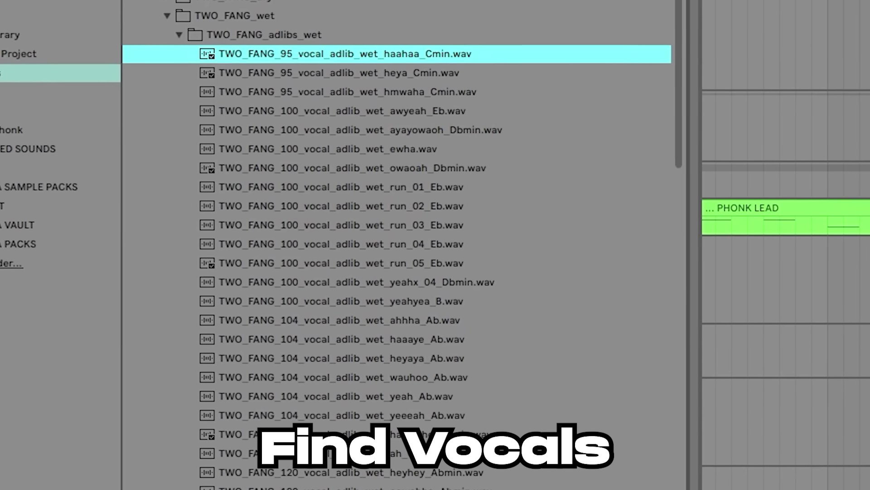
# Preview the TWO_FANG adlib samples and select haahaa through run_03
pyautogui.click(357, 92)
pyautogui.press('Down')
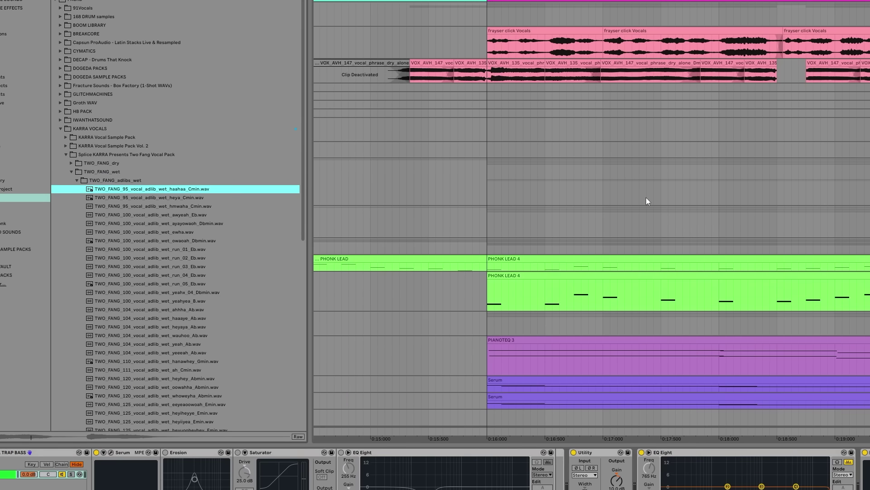
pyautogui.press('Down')
pyautogui.press('Down')
pyautogui.press('Down')
pyautogui.press('Down')
pyautogui.press('Down')
pyautogui.press('Down')
pyautogui.press('Down')
pyautogui.press('Down')
pyautogui.keyDown('shift'); pyautogui.click(123, 189); pyautogui.keyUp('shift')
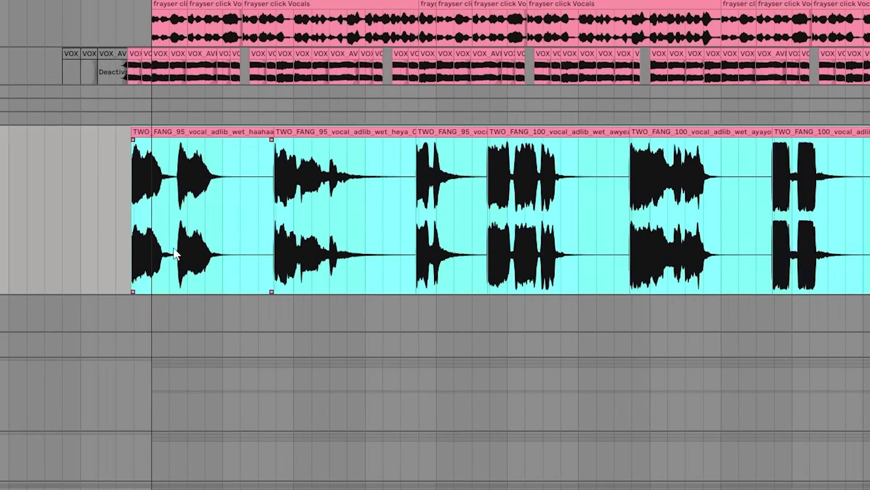
pyautogui.scroll(5, 288, 142)
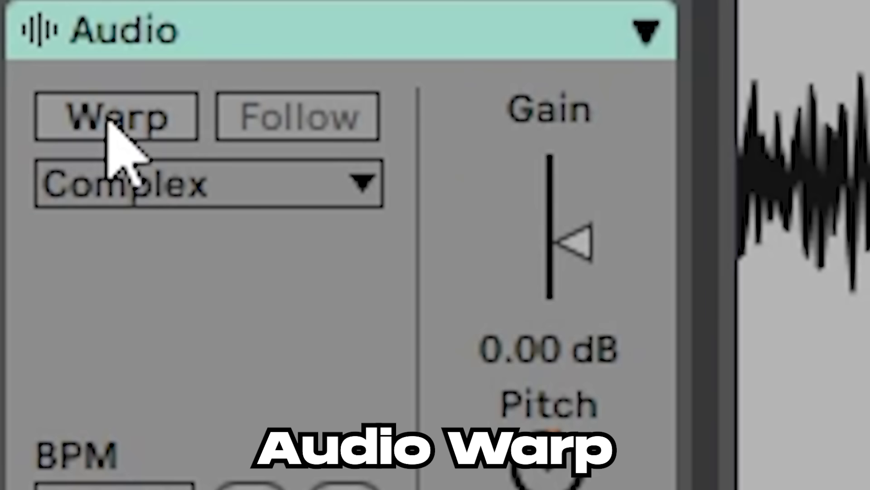
# Enable warping on the vocal clip and raise the vocal compressor threshold
pyautogui.click(109, 122)
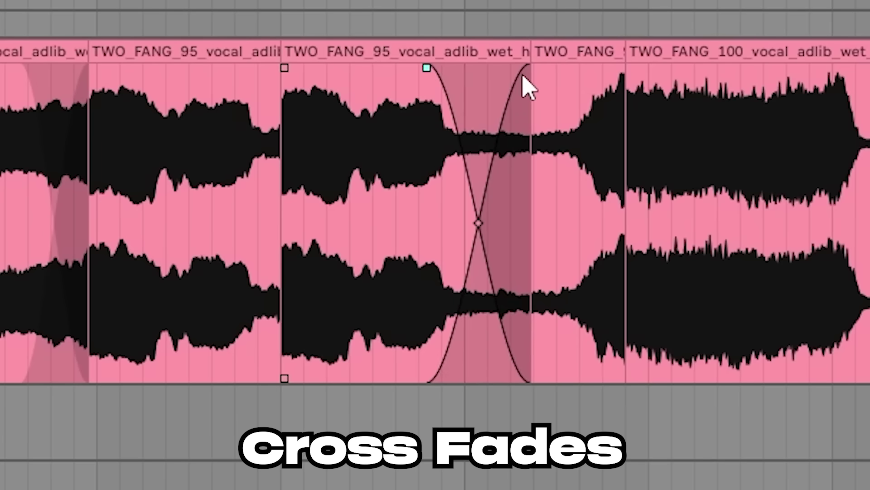
pyautogui.moveTo(391, 381); pyautogui.dragTo(390, 349)
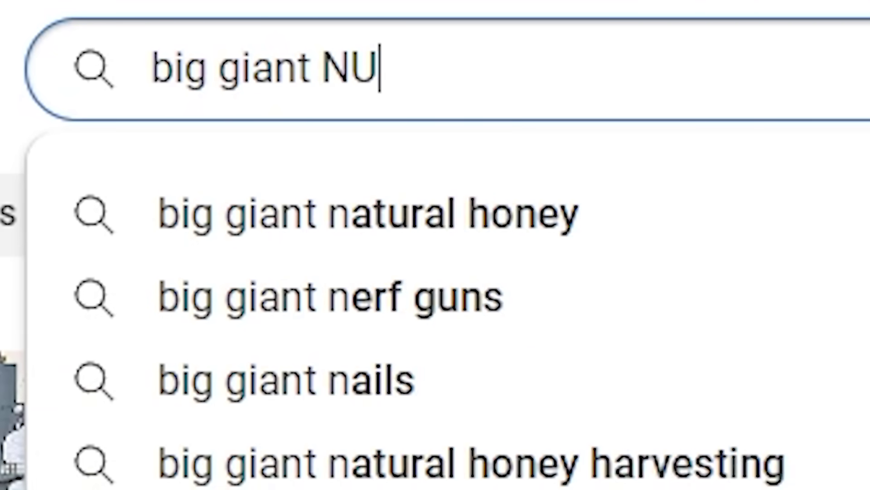
pyautogui.write('TZZ')
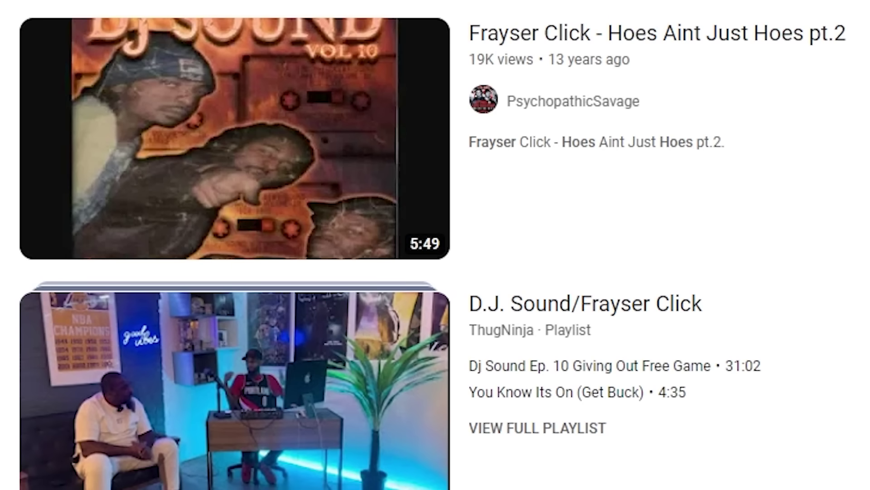